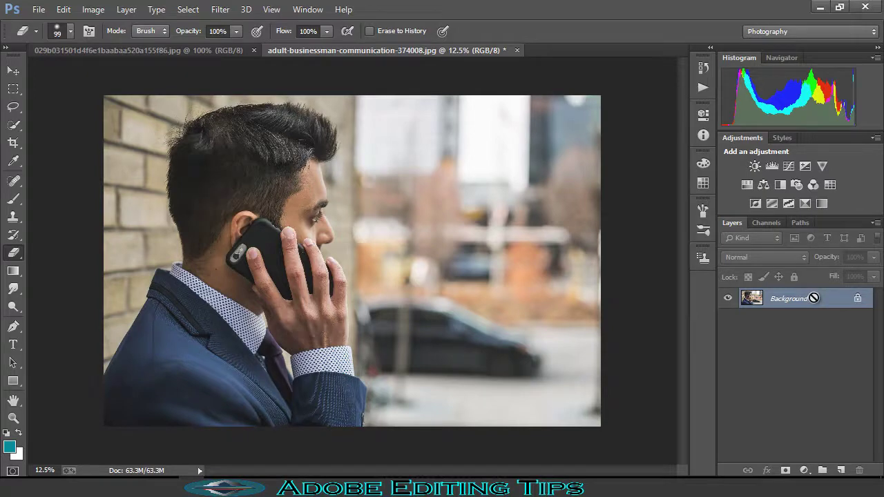
Duplicate the photo layer and set Camera Raw Temperature to -34 and Tint to +13 on the copy.
{"action": "key", "text": "ctrl+j"}
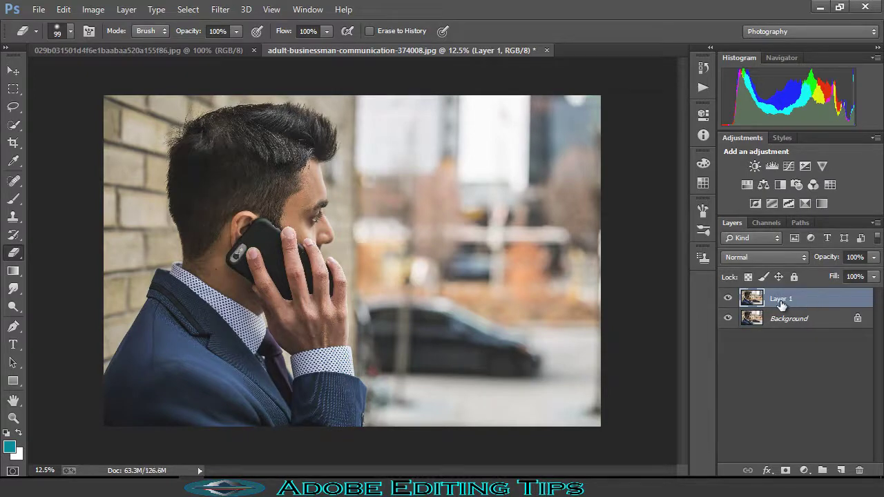
{"action": "left_click", "coordinate": [221, 9]}
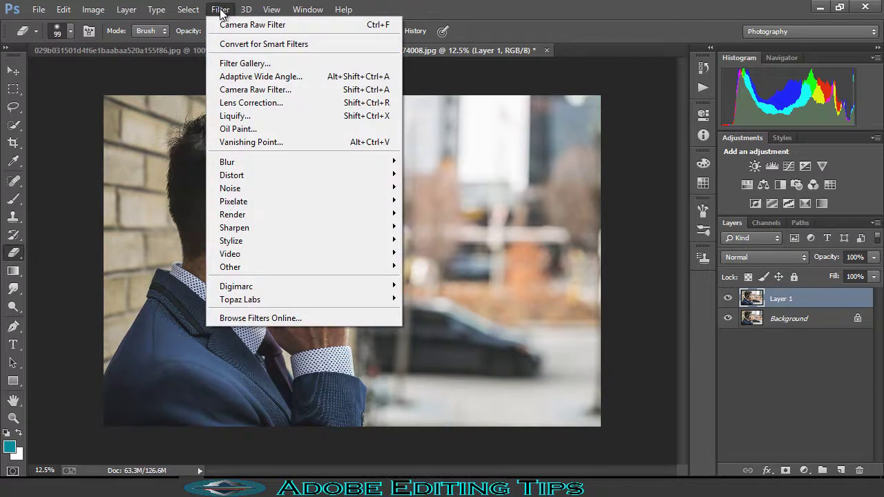
{"action": "left_click", "coordinate": [260, 90]}
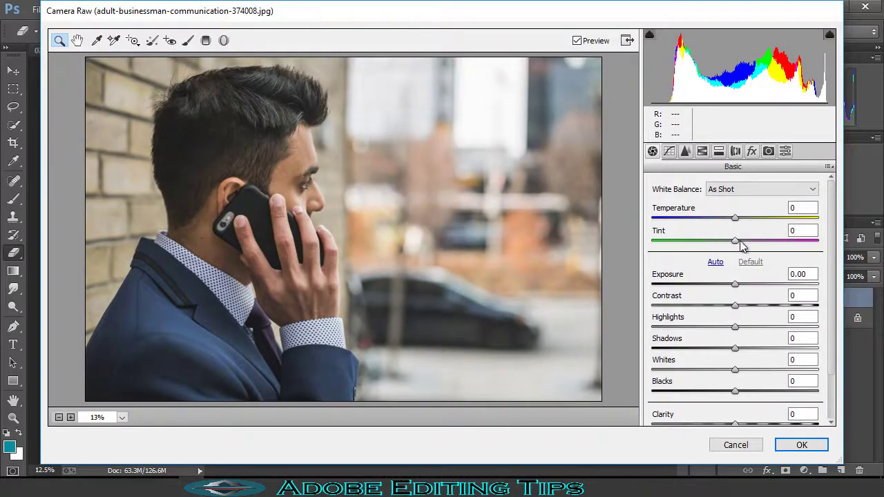
{"action": "mouse_move", "coordinate": [735, 240]}
{"action": "left_mouse_down"}
{"action": "mouse_move", "coordinate": [717, 240]}
{"action": "mouse_move", "coordinate": [741, 240]}
{"action": "mouse_move", "coordinate": [716, 224]}
{"action": "left_mouse_up"}
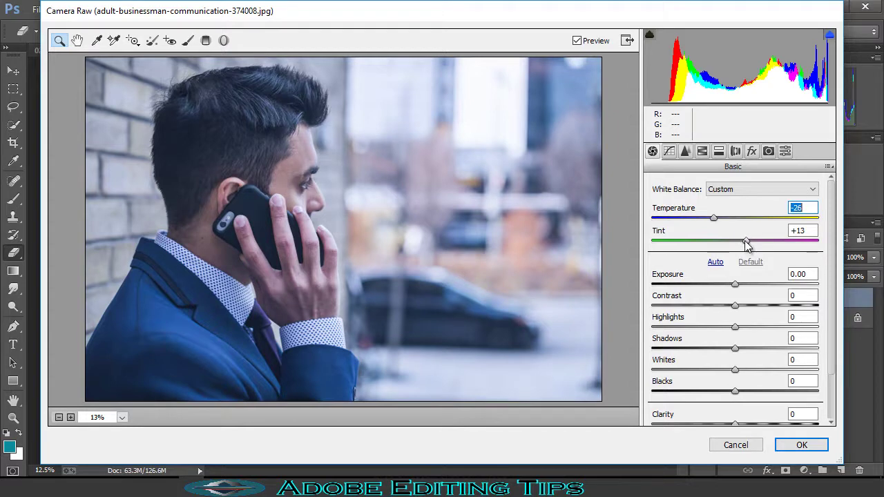
{"action": "left_click", "coordinate": [746, 241]}
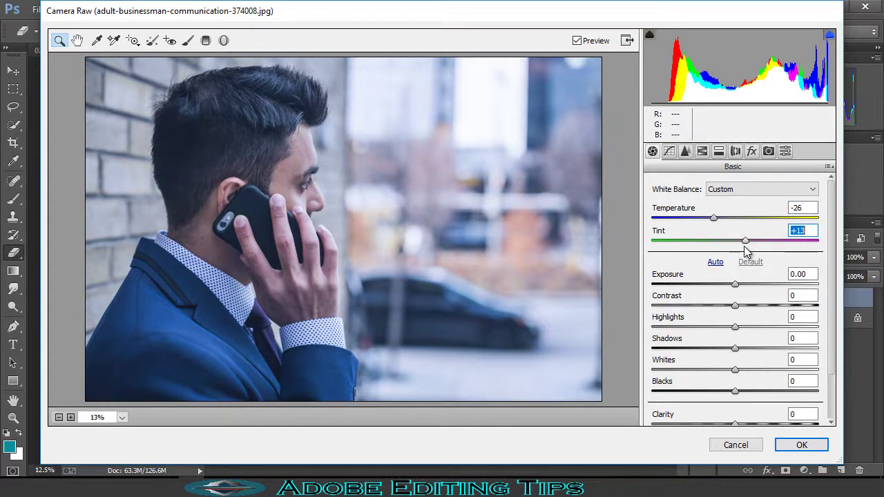
{"action": "left_click_drag", "start_coordinate": [713, 218], "coordinate": [707, 220]}
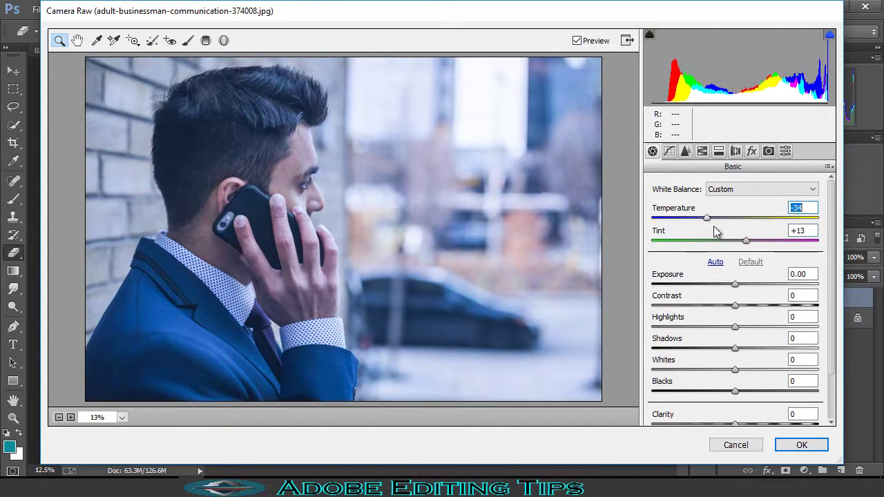
Lower Exposure to -0.30, ease the highlights, raise Saturation to +3 and apply the grade.
{"action": "left_click_drag", "start_coordinate": [736, 283], "coordinate": [731, 283]}
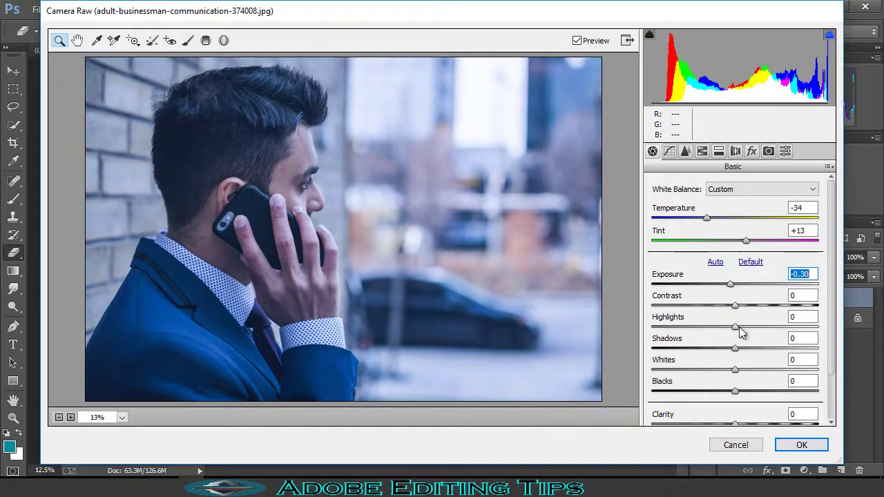
{"action": "mouse_move", "coordinate": [739, 328]}
{"action": "left_mouse_down"}
{"action": "mouse_move", "coordinate": [732, 391]}
{"action": "mouse_move", "coordinate": [740, 368]}
{"action": "left_mouse_up"}
{"action": "scroll", "coordinate": [734, 394], "scroll_direction": "down", "scroll_amount": 3}
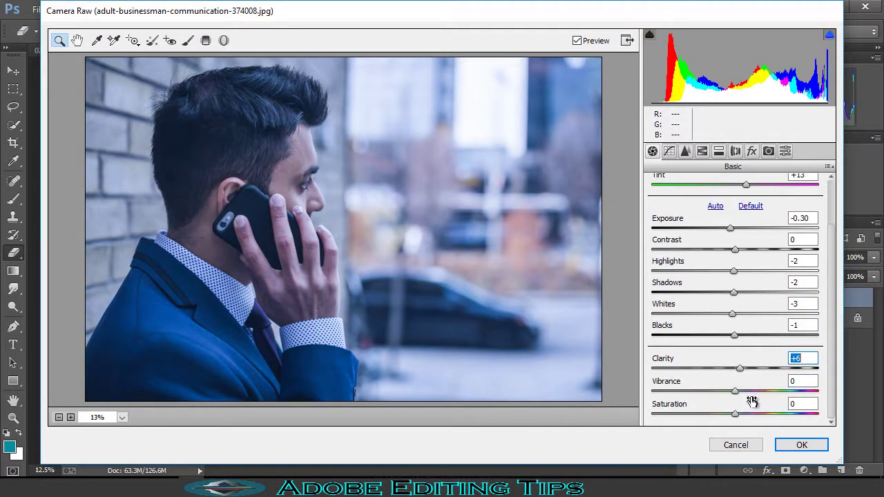
{"action": "left_click_drag", "start_coordinate": [735, 413], "coordinate": [737, 414]}
{"action": "left_click", "coordinate": [800, 447]}
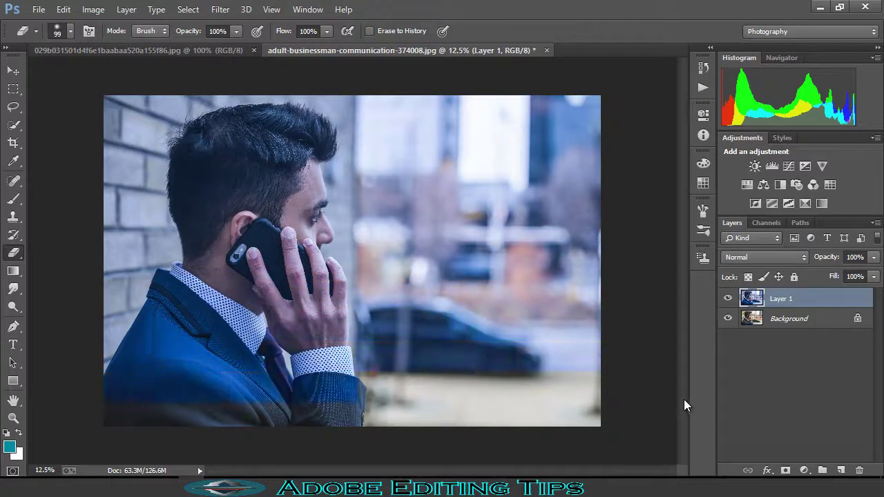
Copy the whole cyan tech image into the businessman photo as a new Layer 2.
{"action": "left_click", "coordinate": [214, 51]}
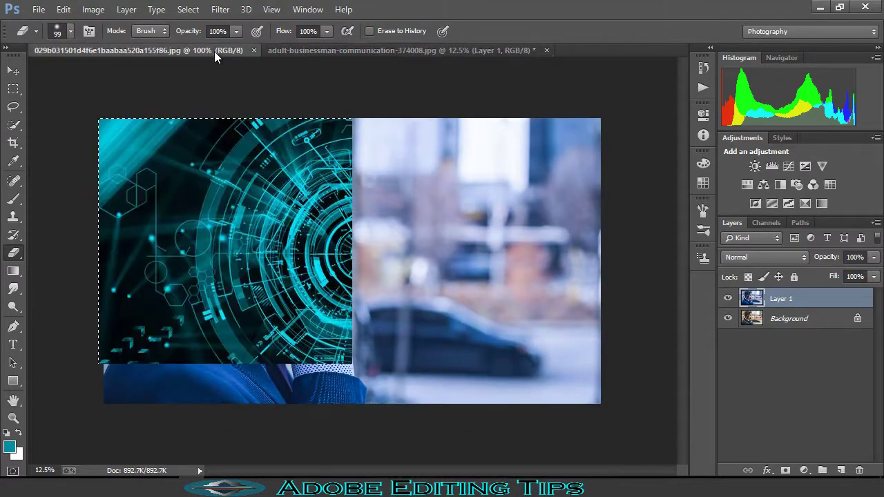
{"action": "key", "text": "ctrl+a"}
{"action": "left_click", "coordinate": [13, 71]}
{"action": "left_click_drag", "start_coordinate": [311, 171], "coordinate": [330, 225]}
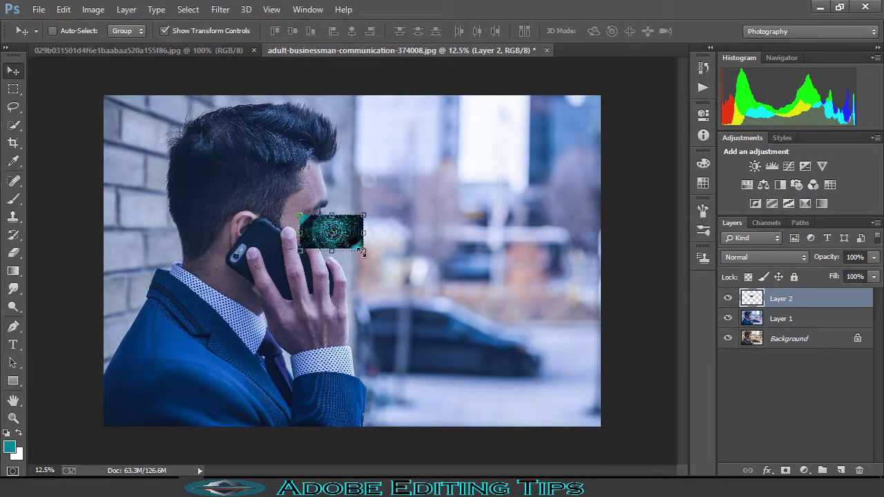
Stretch the tech graphic to about 782.61% by 927.54% so it covers every edge of the photo.
{"action": "left_click", "coordinate": [361, 253]}
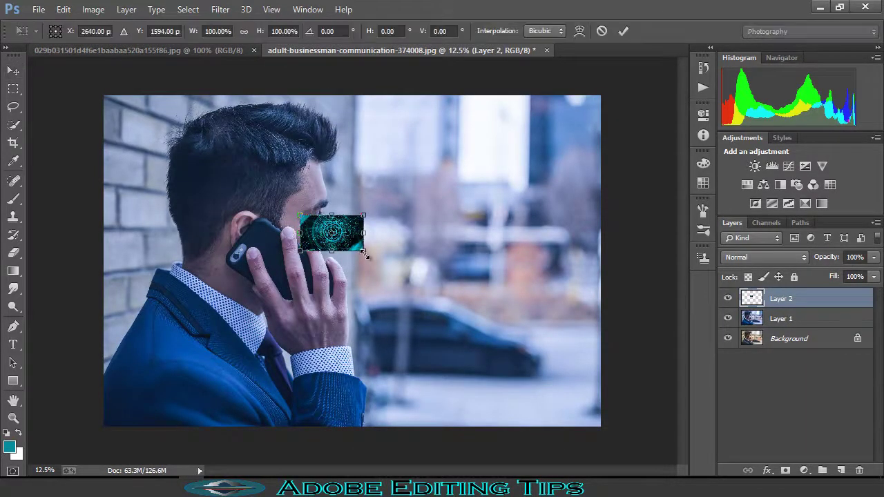
{"action": "left_click_drag", "start_coordinate": [400, 283], "coordinate": [506, 368]}
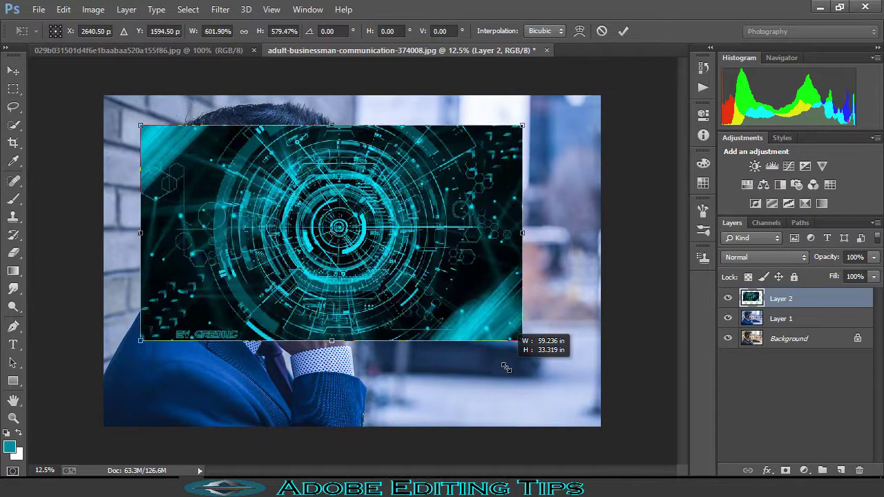
{"action": "left_click_drag", "start_coordinate": [507, 370], "coordinate": [522, 386]}
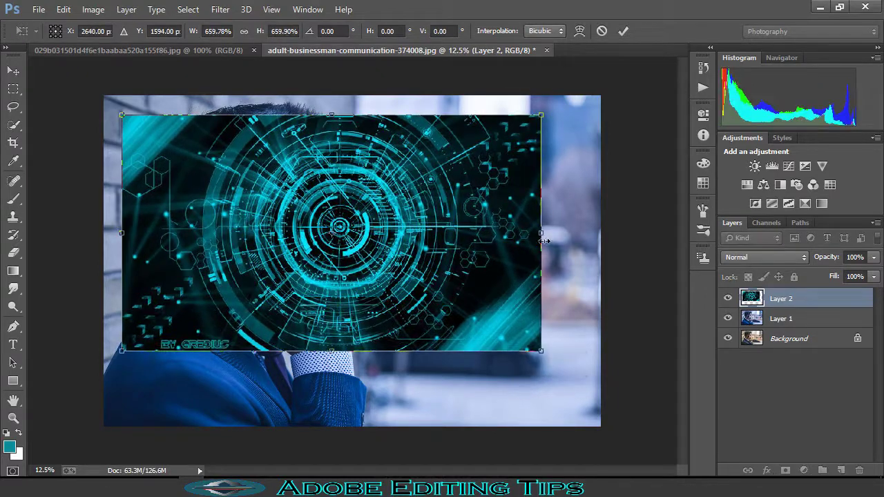
{"action": "left_click_drag", "start_coordinate": [551, 237], "coordinate": [601, 237]}
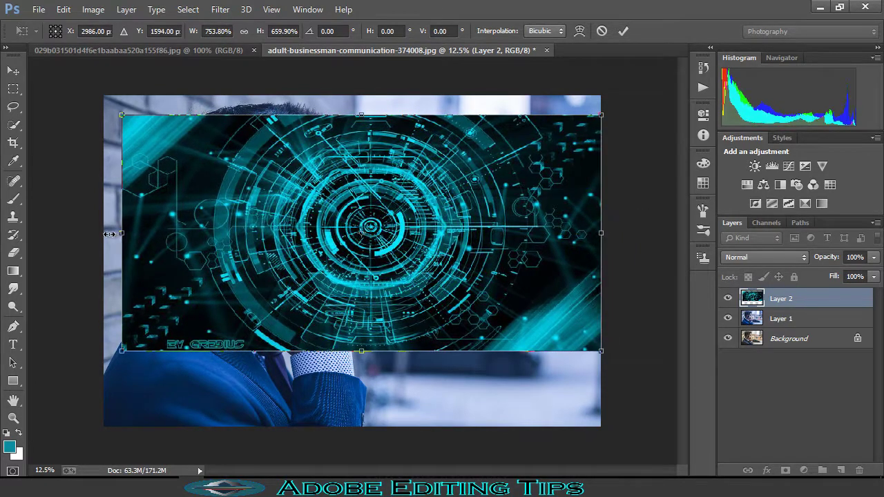
{"action": "left_click_drag", "start_coordinate": [122, 234], "coordinate": [100, 235]}
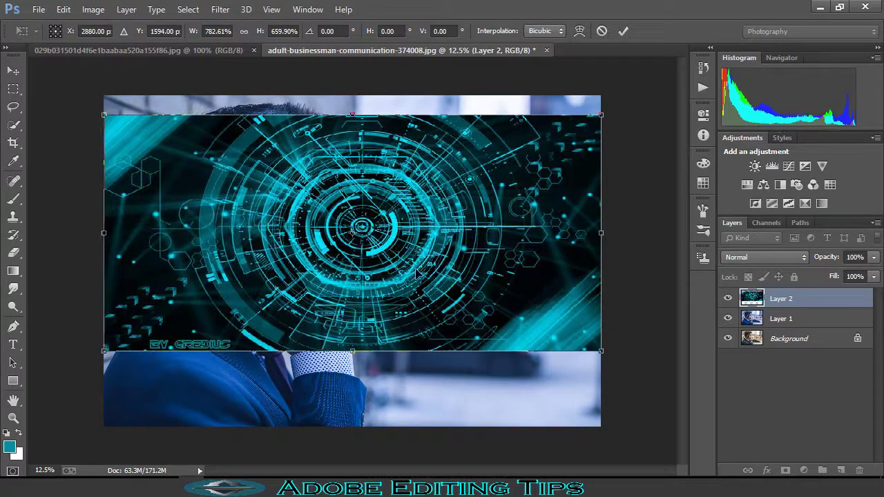
{"action": "left_click_drag", "start_coordinate": [418, 276], "coordinate": [417, 299]}
{"action": "left_click_drag", "start_coordinate": [399, 255], "coordinate": [399, 256]}
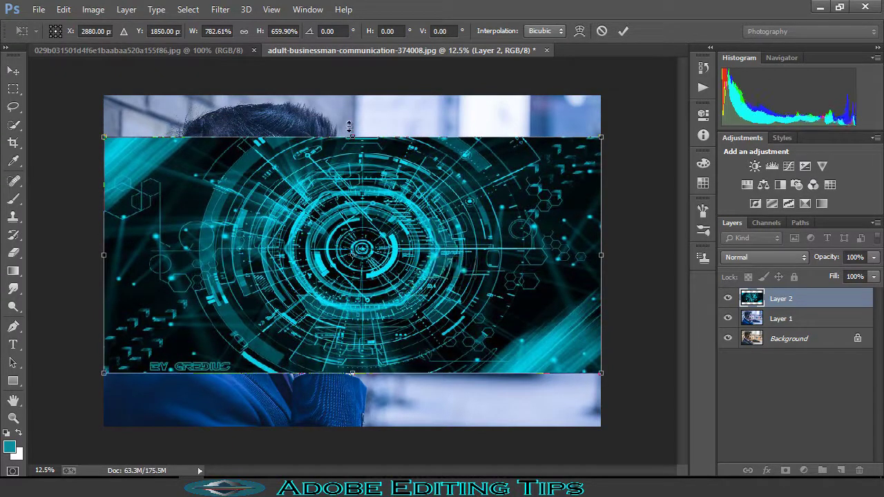
{"action": "left_click_drag", "start_coordinate": [349, 126], "coordinate": [349, 96]}
{"action": "mouse_move", "coordinate": [352, 373]}
{"action": "left_mouse_down"}
{"action": "mouse_move", "coordinate": [354, 423]}
{"action": "mouse_move", "coordinate": [358, 409]}
{"action": "mouse_move", "coordinate": [363, 426]}
{"action": "left_mouse_up"}
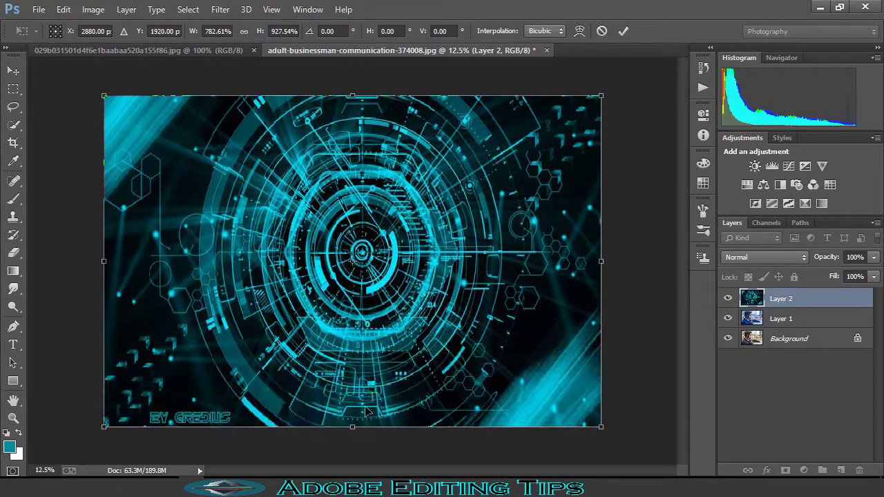
{"action": "left_click", "coordinate": [623, 30]}
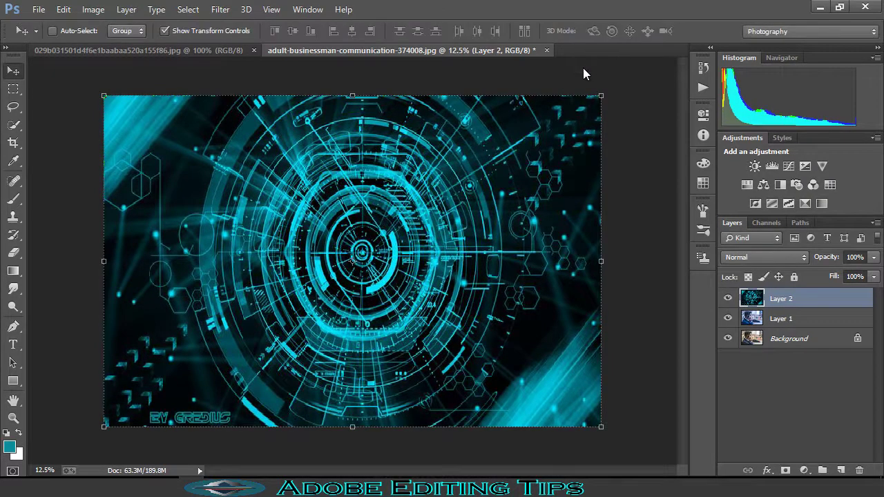
{"action": "left_click", "coordinate": [763, 257]}
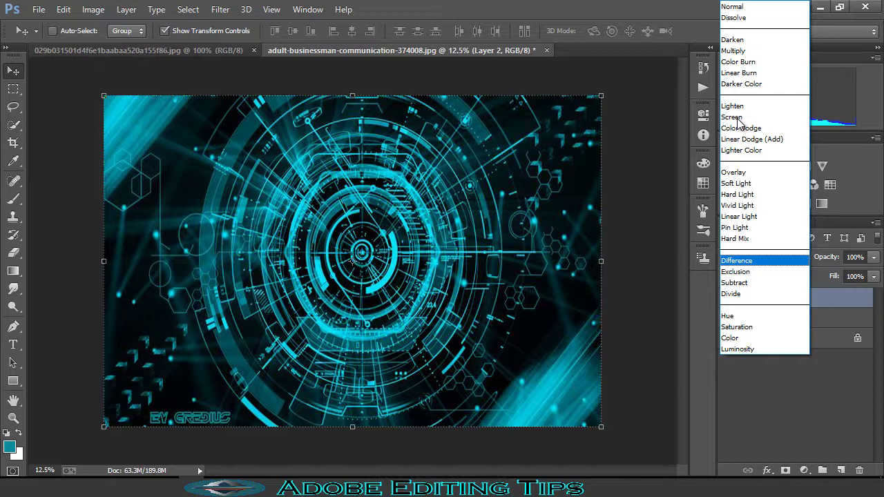
{"action": "left_click", "coordinate": [737, 120]}
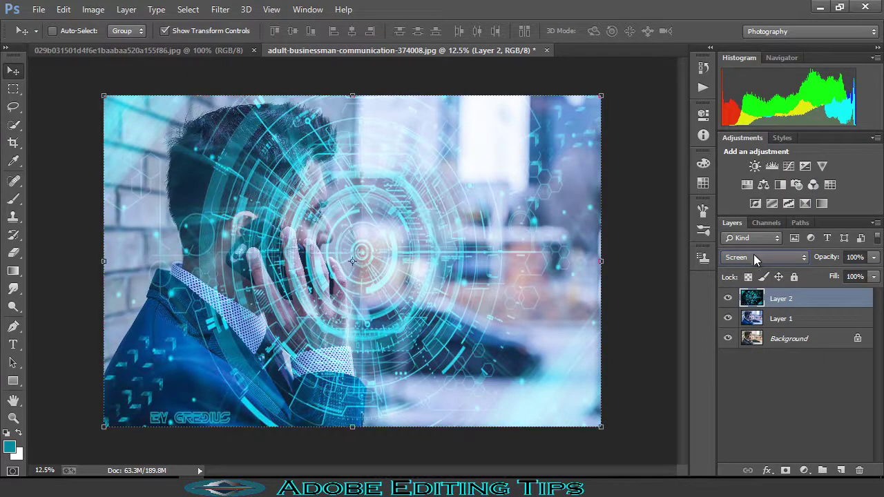
{"action": "left_click", "coordinate": [754, 257]}
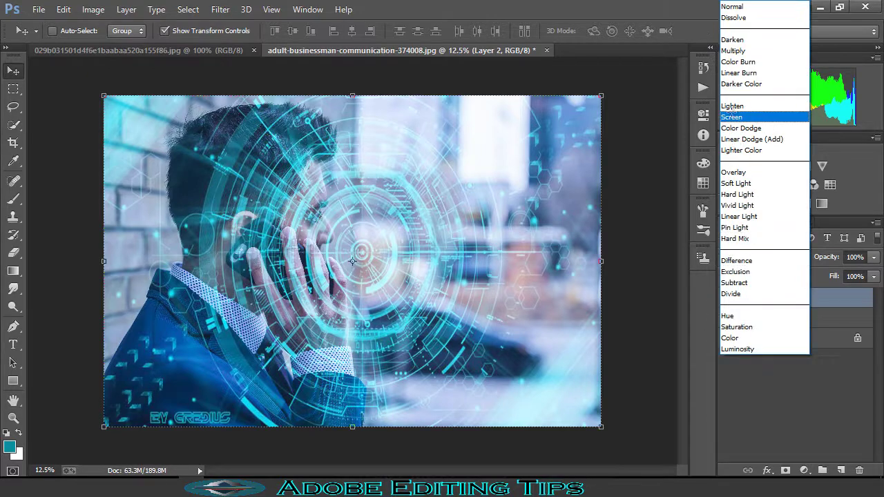
{"action": "left_click", "coordinate": [616, 198]}
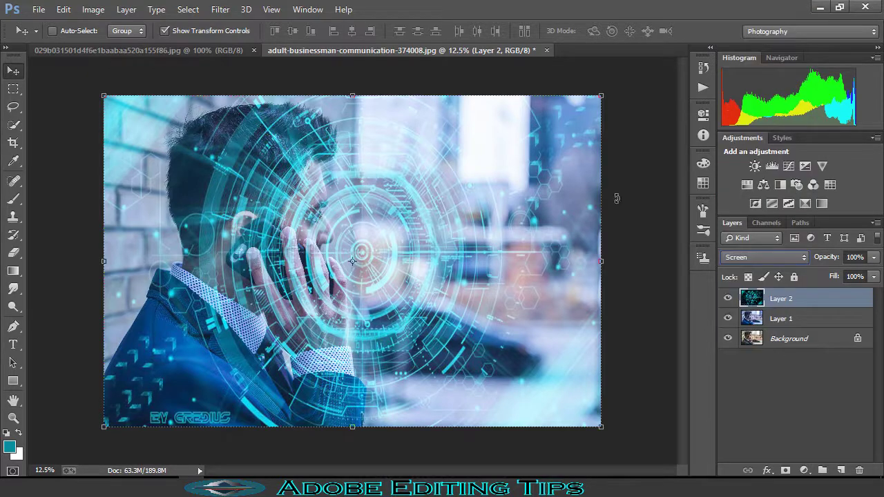
{"action": "left_click", "coordinate": [750, 257]}
{"action": "left_click", "coordinate": [737, 185]}
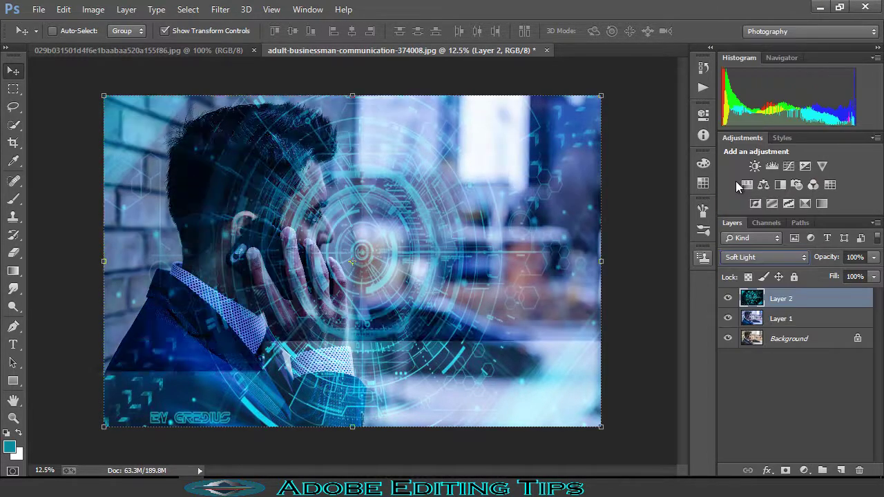
{"action": "left_click", "coordinate": [741, 257]}
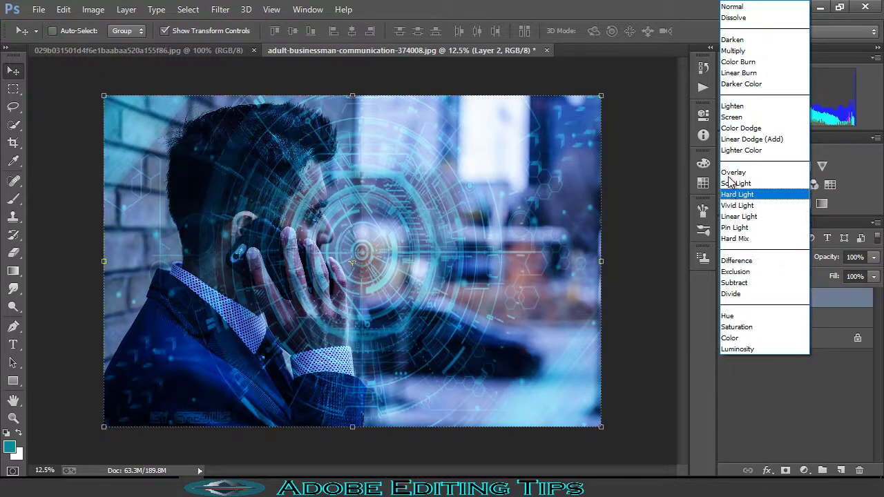
{"action": "left_click", "coordinate": [736, 114]}
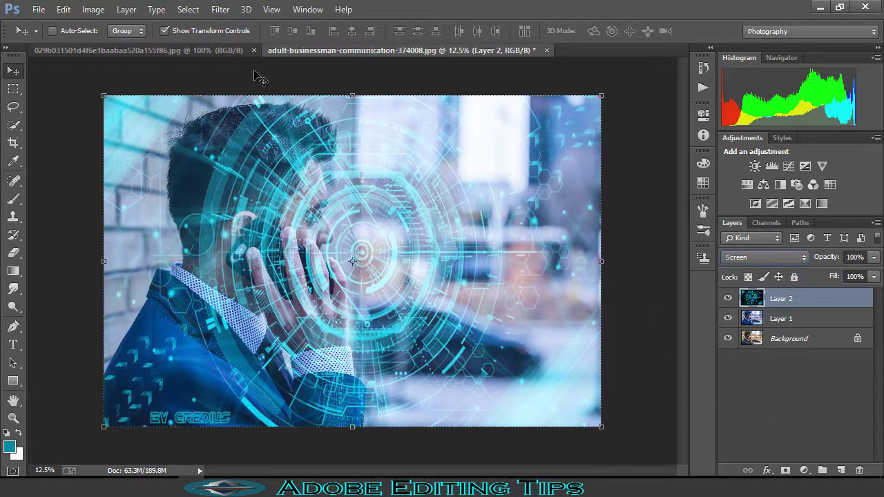
Grade Layer 2 in Camera Raw with Temperature -23, Tint -5, Exposure -0.25, slight negative Vibrance and Saturation -2.
{"action": "left_click", "coordinate": [224, 10]}
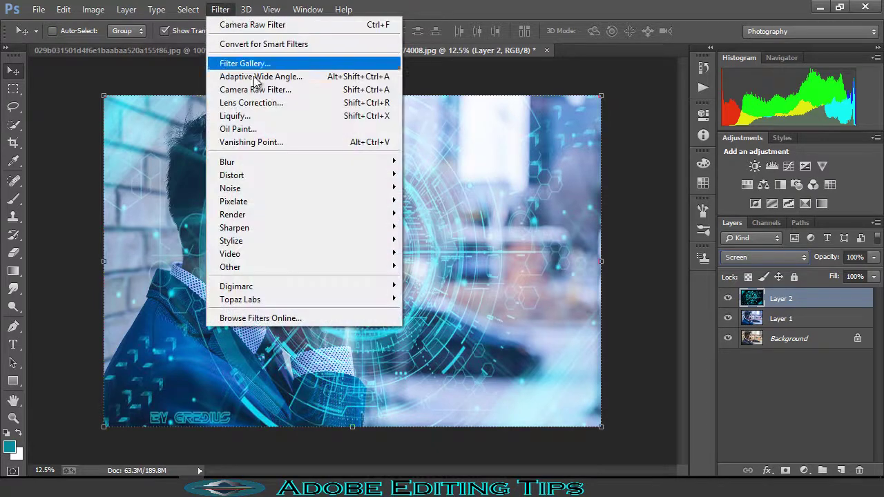
{"action": "left_click", "coordinate": [256, 89]}
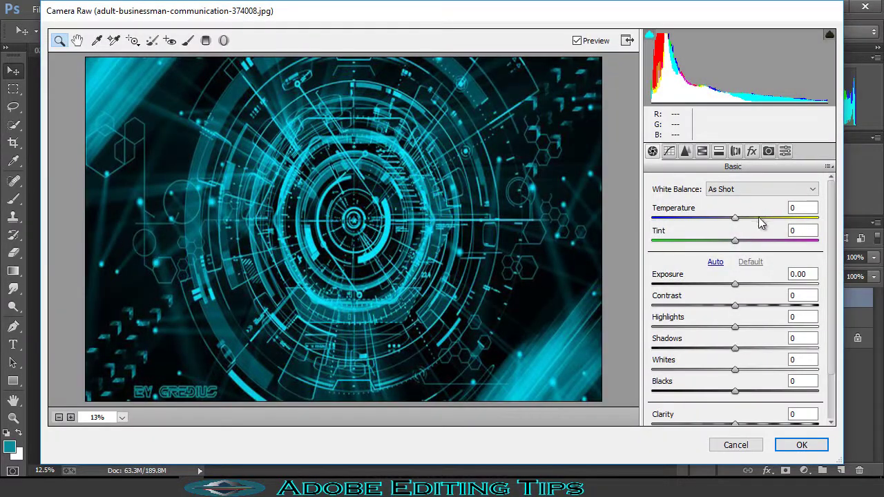
{"action": "mouse_move", "coordinate": [734, 219]}
{"action": "left_mouse_down"}
{"action": "mouse_move", "coordinate": [717, 220]}
{"action": "mouse_move", "coordinate": [730, 241]}
{"action": "left_mouse_up"}
{"action": "mouse_move", "coordinate": [736, 285]}
{"action": "left_mouse_down"}
{"action": "mouse_move", "coordinate": [732, 392]}
{"action": "mouse_move", "coordinate": [733, 369]}
{"action": "left_mouse_up"}
{"action": "scroll", "coordinate": [734, 392], "scroll_direction": "down", "scroll_amount": 2}
{"action": "left_click", "coordinate": [735, 392]}
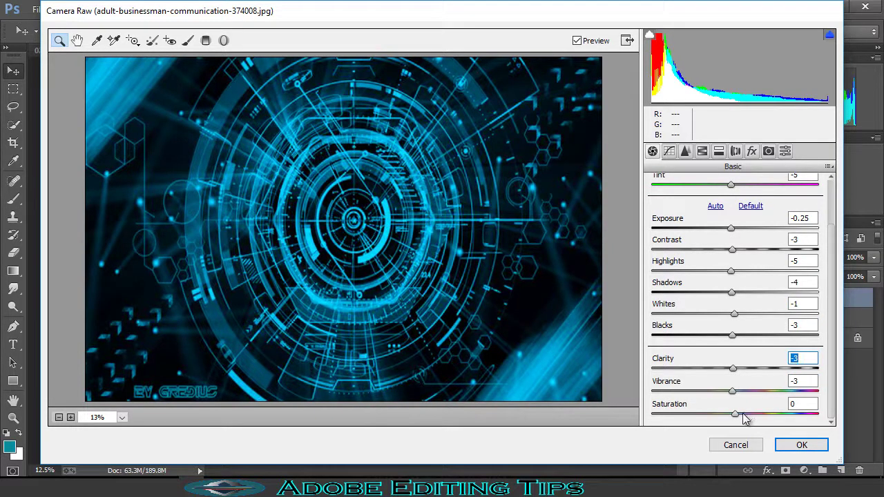
{"action": "left_click_drag", "start_coordinate": [739, 414], "coordinate": [737, 413]}
{"action": "left_click", "coordinate": [801, 445]}
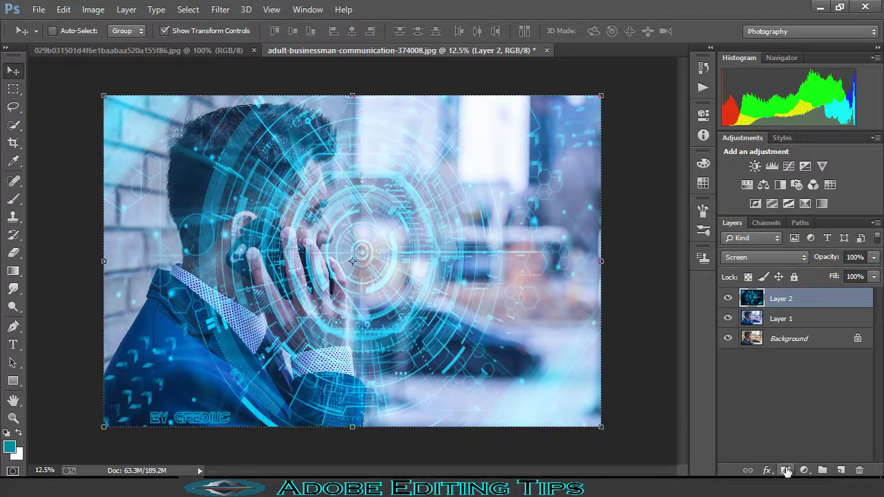
Add a layer mask to Layer 2 and paint out the bottom-left watermark with a harder brush.
{"action": "left_click", "coordinate": [785, 471]}
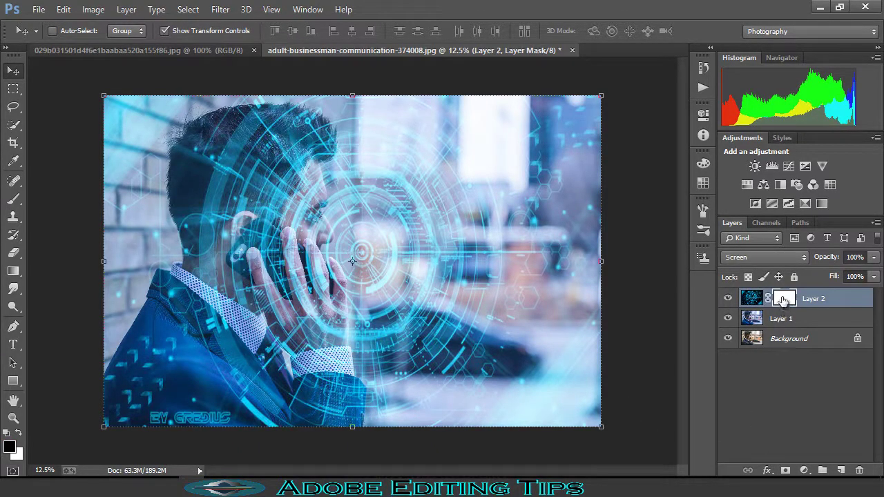
{"action": "left_click", "coordinate": [13, 199]}
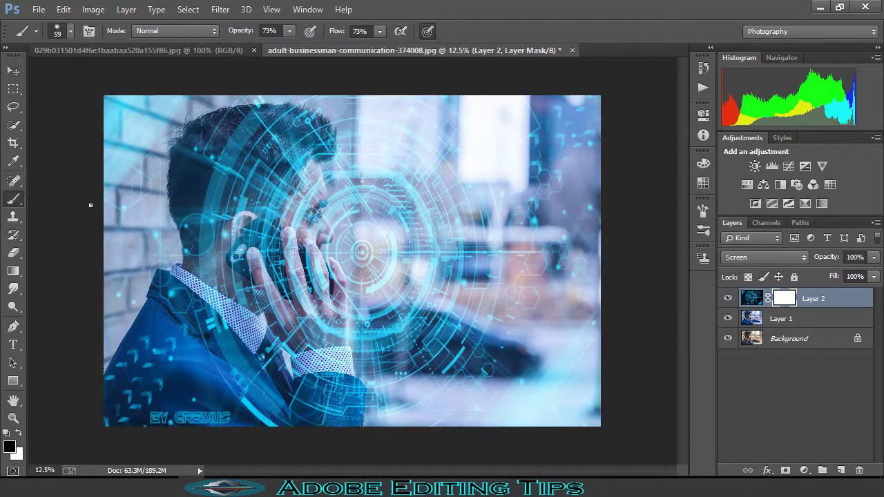
{"action": "left_click", "coordinate": [69, 32]}
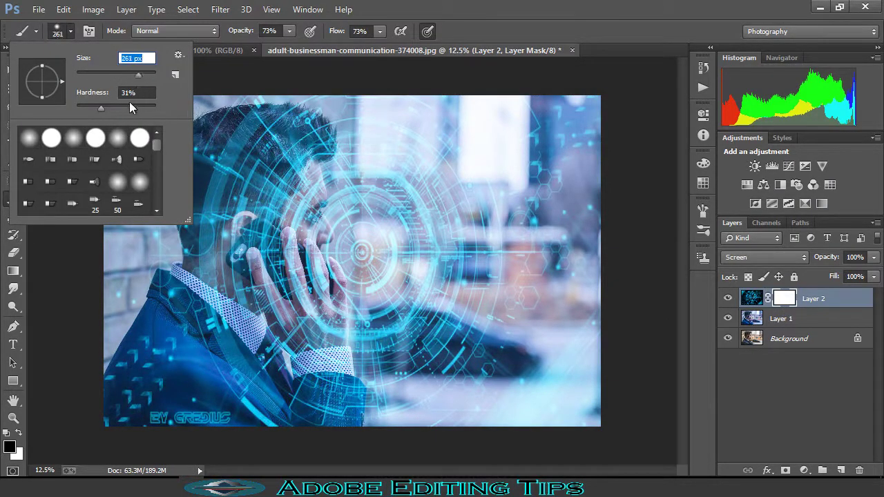
{"action": "left_click_drag", "start_coordinate": [101, 108], "coordinate": [117, 108]}
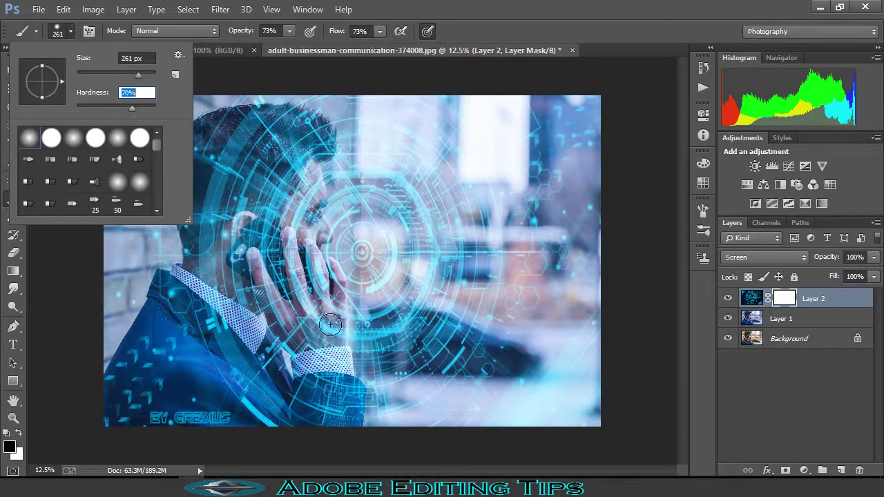
{"action": "left_click", "coordinate": [167, 415]}
{"action": "left_click_drag", "start_coordinate": [152, 417], "coordinate": [190, 422]}
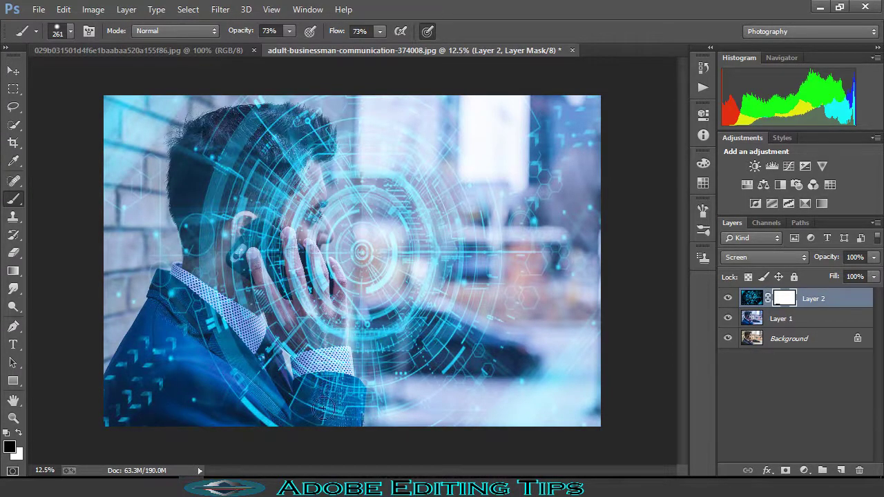
Paint black on the mask over the ear, the top-left brick wall and the bottom-right corner.
{"action": "left_click_drag", "start_coordinate": [238, 256], "coordinate": [254, 243]}
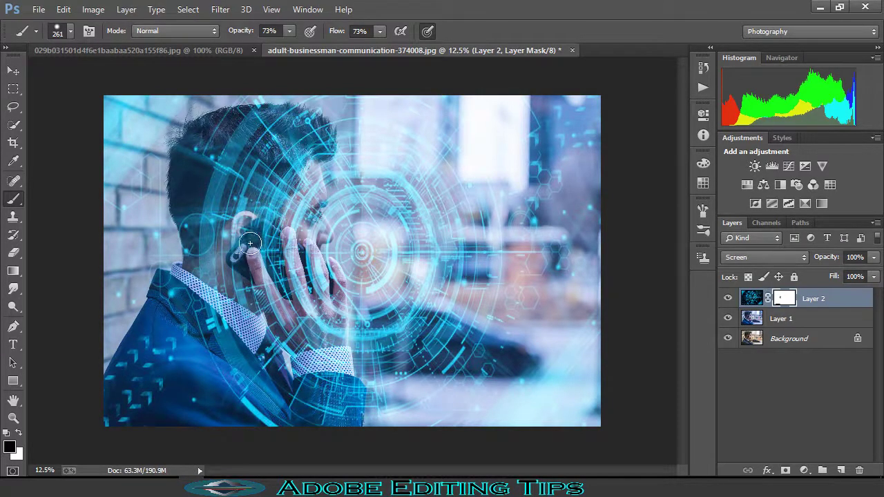
{"action": "mouse_move", "coordinate": [175, 109]}
{"action": "left_mouse_down"}
{"action": "mouse_move", "coordinate": [69, 193]}
{"action": "mouse_move", "coordinate": [154, 138]}
{"action": "mouse_move", "coordinate": [108, 133]}
{"action": "left_mouse_up"}
{"action": "mouse_move", "coordinate": [161, 99]}
{"action": "left_mouse_down"}
{"action": "mouse_move", "coordinate": [150, 91]}
{"action": "mouse_move", "coordinate": [50, 145]}
{"action": "left_mouse_up"}
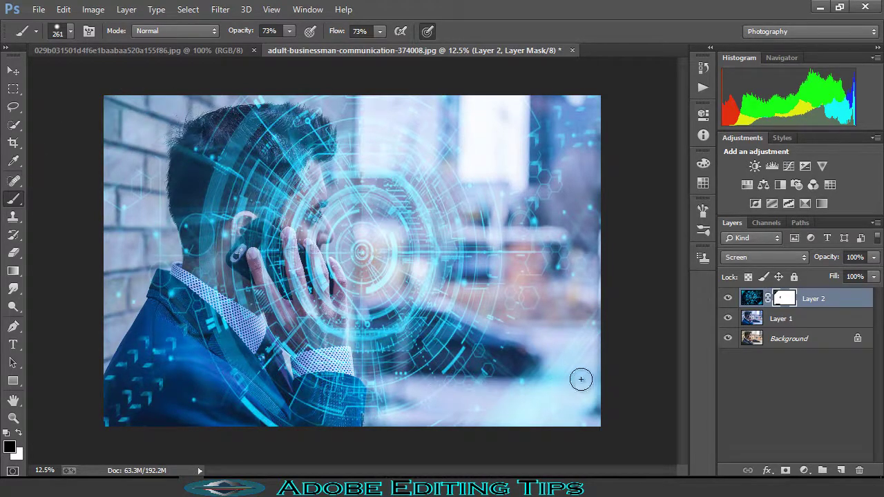
{"action": "left_click_drag", "start_coordinate": [607, 384], "coordinate": [562, 428]}
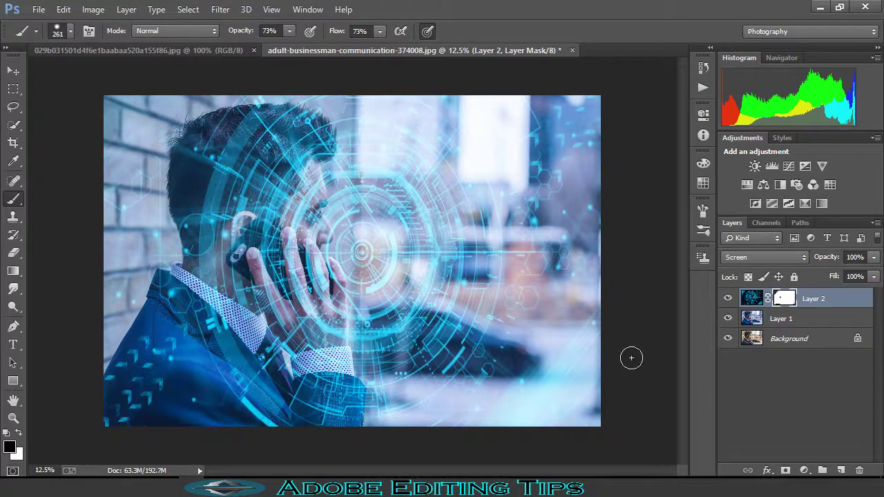
{"action": "left_click_drag", "start_coordinate": [579, 382], "coordinate": [538, 417]}
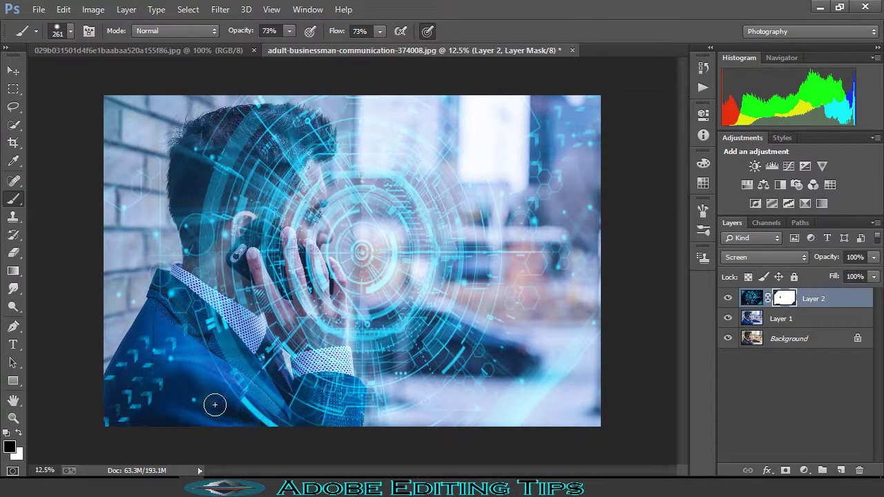
Zoom in and mask the hologram off the man's ear, phone and fingers.
{"action": "key", "text": "ctrl+plus"}
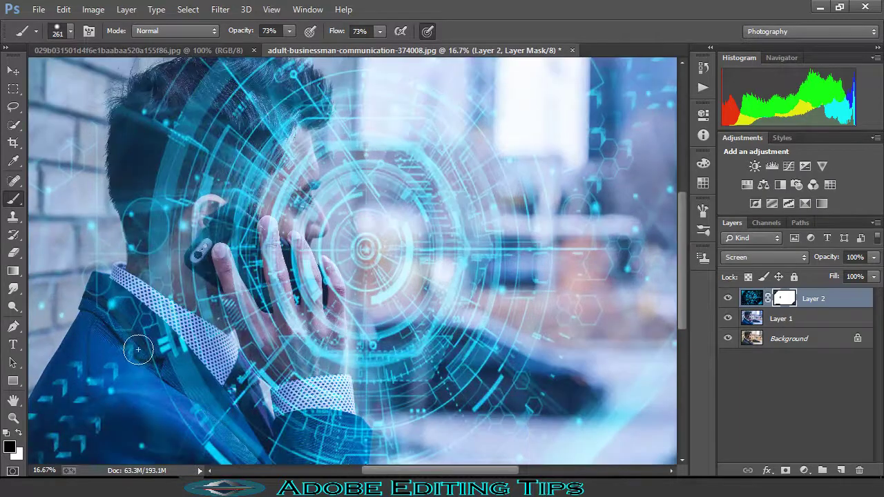
{"action": "scroll", "coordinate": [128, 311], "scroll_direction": "up", "scroll_amount": 1}
{"action": "scroll", "coordinate": [168, 147], "scroll_direction": "up", "scroll_amount": 1}
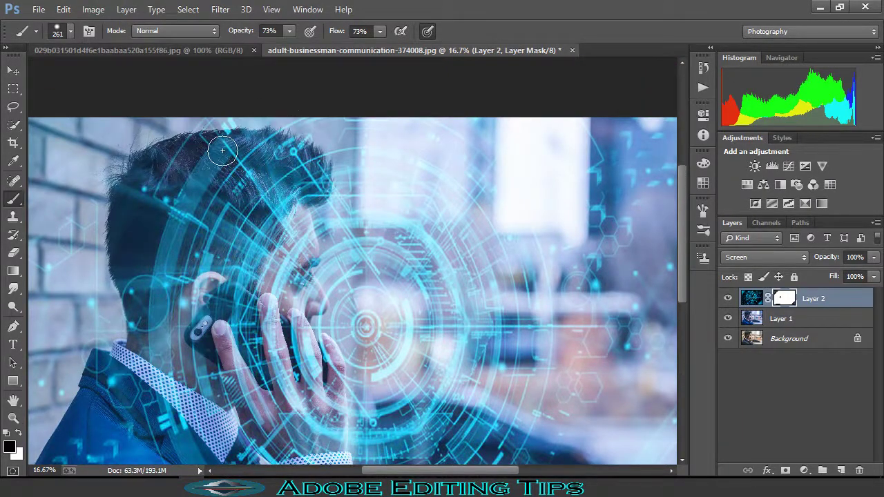
{"action": "scroll", "coordinate": [173, 131], "scroll_direction": "down", "scroll_amount": 2}
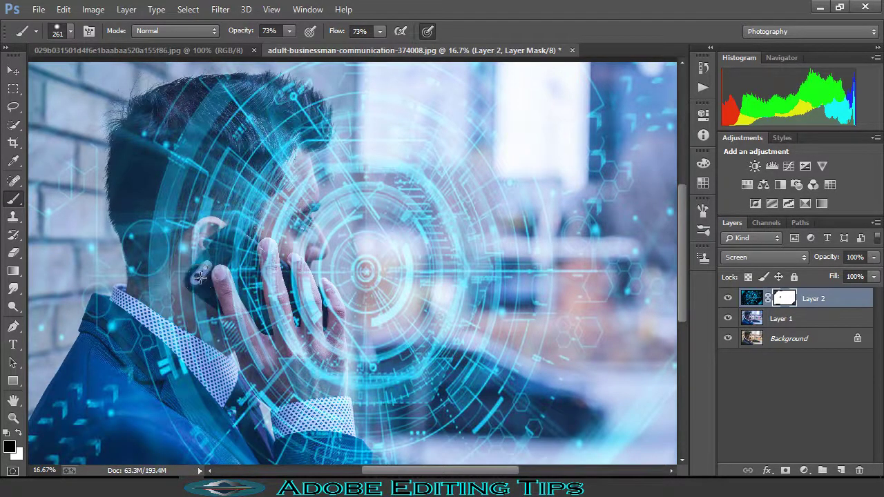
{"action": "mouse_move", "coordinate": [216, 260]}
{"action": "left_mouse_down"}
{"action": "mouse_move", "coordinate": [239, 235]}
{"action": "mouse_move", "coordinate": [311, 299]}
{"action": "left_mouse_up"}
{"action": "scroll", "coordinate": [311, 299], "scroll_direction": "down", "scroll_amount": 2}
{"action": "mouse_move", "coordinate": [332, 243]}
{"action": "left_mouse_down"}
{"action": "mouse_move", "coordinate": [324, 342]}
{"action": "mouse_move", "coordinate": [313, 247]}
{"action": "mouse_move", "coordinate": [300, 319]}
{"action": "mouse_move", "coordinate": [309, 344]}
{"action": "mouse_move", "coordinate": [263, 227]}
{"action": "mouse_move", "coordinate": [307, 343]}
{"action": "mouse_move", "coordinate": [247, 226]}
{"action": "mouse_move", "coordinate": [235, 221]}
{"action": "mouse_move", "coordinate": [270, 325]}
{"action": "mouse_move", "coordinate": [256, 282]}
{"action": "left_mouse_up"}
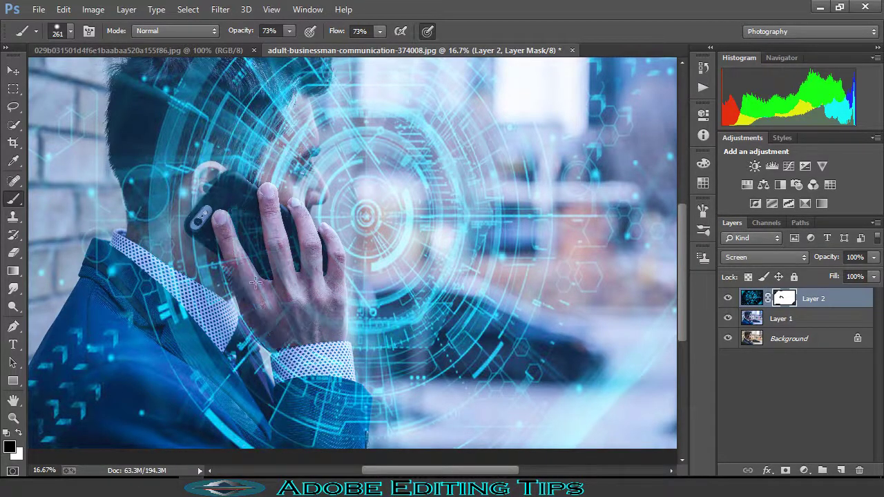
Mask the HUD overlay off the man's wrist and around his eye.
{"action": "mouse_move", "coordinate": [225, 220]}
{"action": "left_mouse_down"}
{"action": "mouse_move", "coordinate": [211, 219]}
{"action": "mouse_move", "coordinate": [197, 183]}
{"action": "mouse_move", "coordinate": [208, 228]}
{"action": "left_mouse_up"}
{"action": "scroll", "coordinate": [214, 221], "scroll_direction": "down", "scroll_amount": 1}
{"action": "left_click_drag", "start_coordinate": [246, 290], "coordinate": [297, 335]}
{"action": "scroll", "coordinate": [304, 335], "scroll_direction": "up", "scroll_amount": 1}
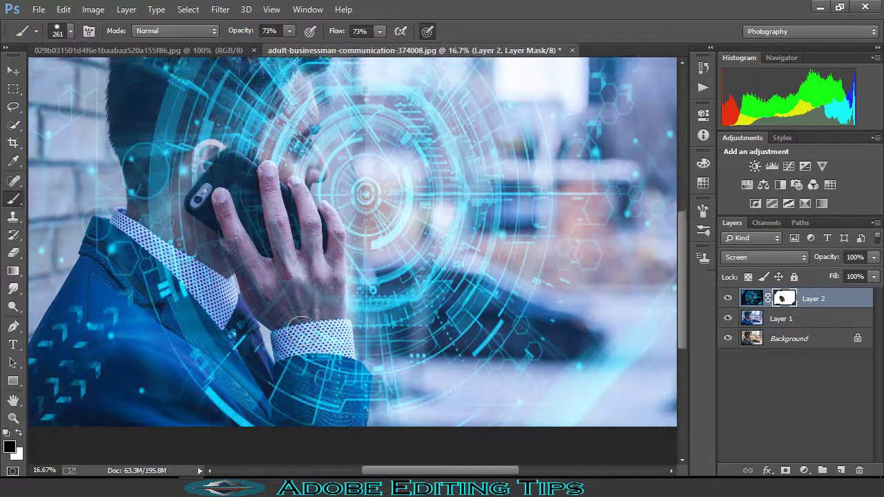
{"action": "scroll", "coordinate": [321, 331], "scroll_direction": "up", "scroll_amount": 2}
{"action": "scroll", "coordinate": [314, 290], "scroll_direction": "up", "scroll_amount": 2}
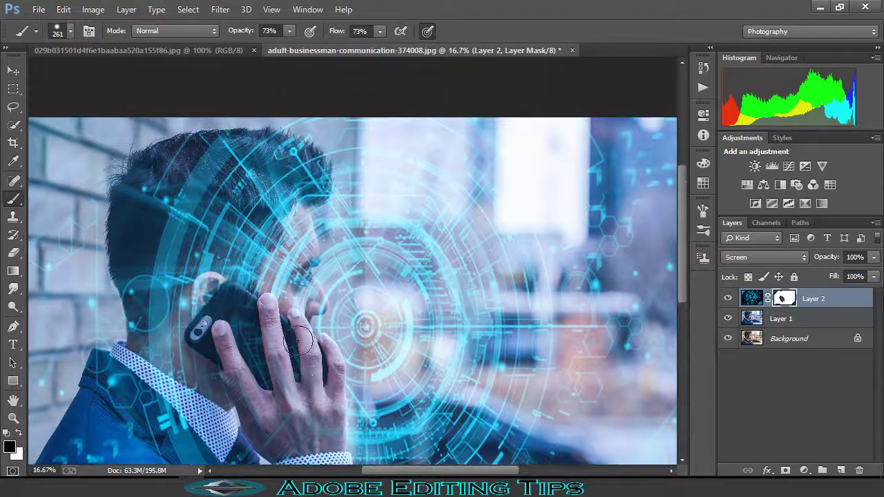
{"action": "mouse_move", "coordinate": [312, 272]}
{"action": "left_mouse_down"}
{"action": "mouse_move", "coordinate": [287, 287]}
{"action": "mouse_move", "coordinate": [283, 272]}
{"action": "mouse_move", "coordinate": [306, 230]}
{"action": "mouse_move", "coordinate": [272, 270]}
{"action": "mouse_move", "coordinate": [301, 250]}
{"action": "mouse_move", "coordinate": [295, 263]}
{"action": "mouse_move", "coordinate": [302, 222]}
{"action": "mouse_move", "coordinate": [272, 236]}
{"action": "mouse_move", "coordinate": [251, 281]}
{"action": "mouse_move", "coordinate": [263, 243]}
{"action": "mouse_move", "coordinate": [295, 199]}
{"action": "mouse_move", "coordinate": [200, 311]}
{"action": "mouse_move", "coordinate": [242, 208]}
{"action": "mouse_move", "coordinate": [269, 180]}
{"action": "left_mouse_up"}
Mask the overlay off the hair, temple and the area left of the man's head.
{"action": "scroll", "coordinate": [292, 216], "scroll_direction": "up", "scroll_amount": 2}
{"action": "mouse_move", "coordinate": [292, 217]}
{"action": "left_mouse_down"}
{"action": "mouse_move", "coordinate": [248, 259]}
{"action": "mouse_move", "coordinate": [297, 231]}
{"action": "mouse_move", "coordinate": [315, 242]}
{"action": "mouse_move", "coordinate": [301, 280]}
{"action": "left_mouse_up"}
{"action": "scroll", "coordinate": [301, 280], "scroll_direction": "down", "scroll_amount": 2}
{"action": "scroll", "coordinate": [291, 277], "scroll_direction": "down", "scroll_amount": 3}
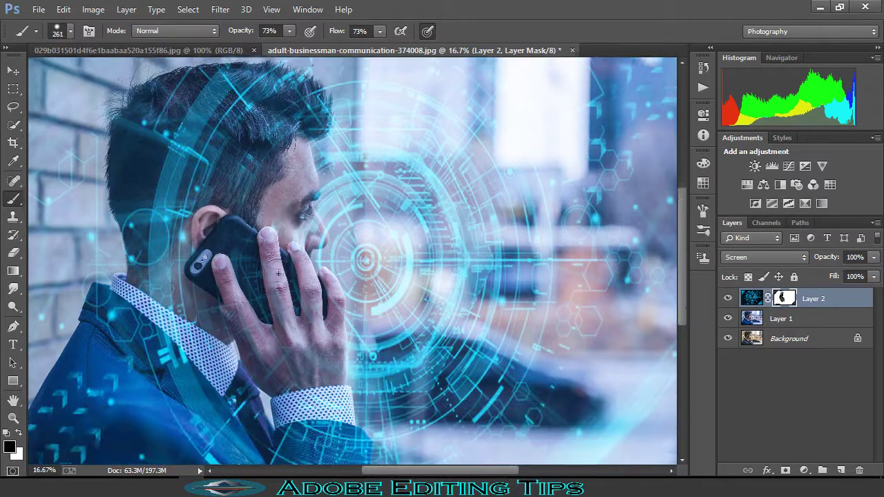
{"action": "scroll", "coordinate": [290, 276], "scroll_direction": "down", "scroll_amount": 2}
{"action": "scroll", "coordinate": [313, 216], "scroll_direction": "down", "scroll_amount": 3}
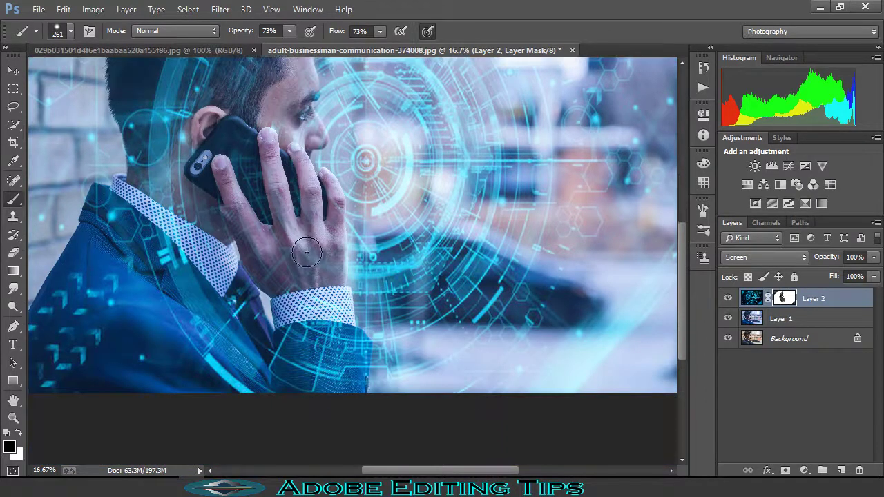
{"action": "scroll", "coordinate": [215, 278], "scroll_direction": "up", "scroll_amount": 3}
{"action": "scroll", "coordinate": [214, 277], "scroll_direction": "up", "scroll_amount": 1}
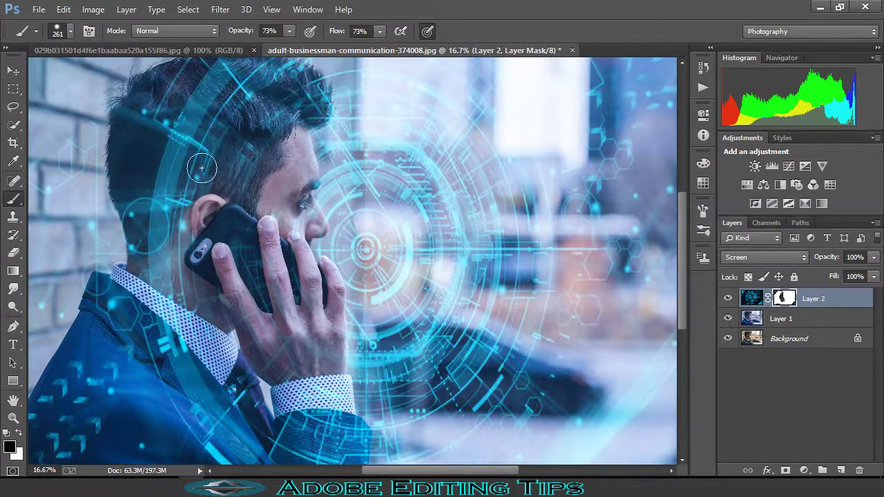
{"action": "left_click_drag", "start_coordinate": [208, 152], "coordinate": [179, 317]}
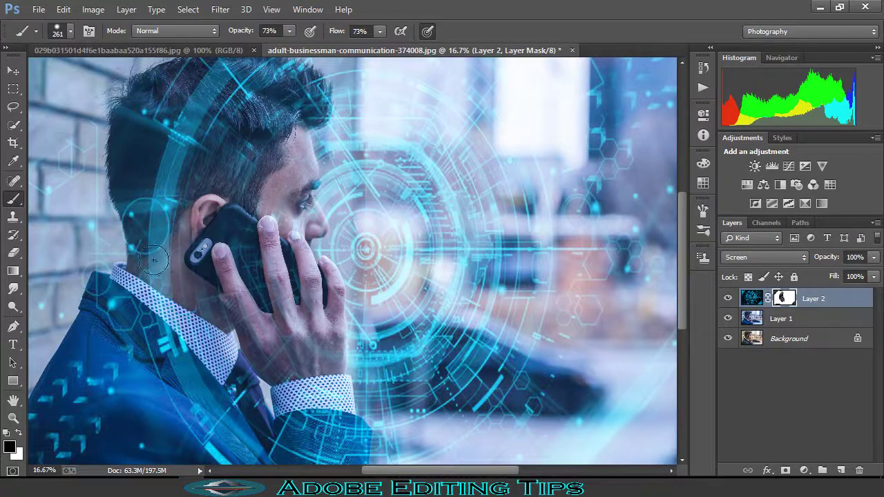
{"action": "scroll", "coordinate": [159, 259], "scroll_direction": "down", "scroll_amount": 3}
{"action": "mouse_move", "coordinate": [163, 148]}
{"action": "left_mouse_down"}
{"action": "mouse_move", "coordinate": [159, 276]}
{"action": "mouse_move", "coordinate": [172, 138]}
{"action": "left_mouse_up"}
Clear the blue overlay across the hair and from the face upward, then zoom out to 12.5%.
{"action": "scroll", "coordinate": [159, 262], "scroll_direction": "up", "scroll_amount": 3}
{"action": "scroll", "coordinate": [174, 199], "scroll_direction": "up", "scroll_amount": 4}
{"action": "left_click_drag", "start_coordinate": [161, 250], "coordinate": [227, 148]}
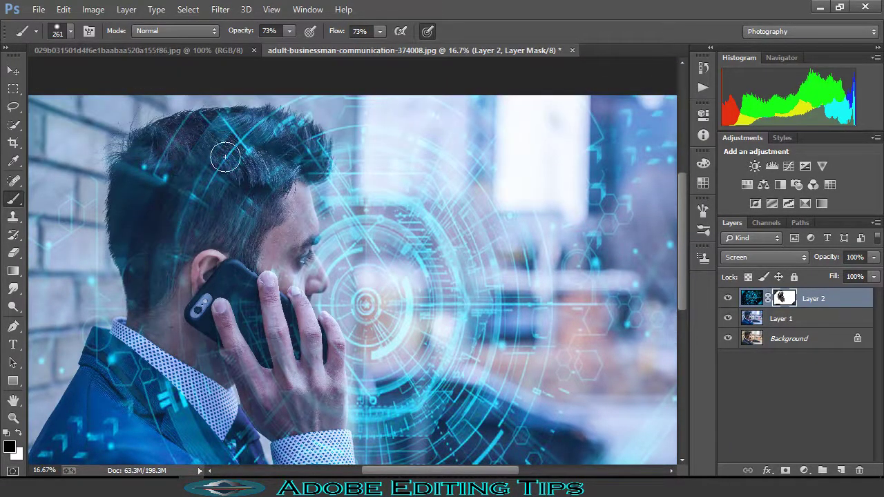
{"action": "scroll", "coordinate": [227, 183], "scroll_direction": "up", "scroll_amount": 3}
{"action": "mouse_move", "coordinate": [248, 213]}
{"action": "left_mouse_down"}
{"action": "mouse_move", "coordinate": [321, 207]}
{"action": "mouse_move", "coordinate": [304, 171]}
{"action": "mouse_move", "coordinate": [234, 162]}
{"action": "mouse_move", "coordinate": [134, 200]}
{"action": "mouse_move", "coordinate": [118, 253]}
{"action": "mouse_move", "coordinate": [122, 312]}
{"action": "left_mouse_up"}
{"action": "scroll", "coordinate": [123, 318], "scroll_direction": "down", "scroll_amount": 3}
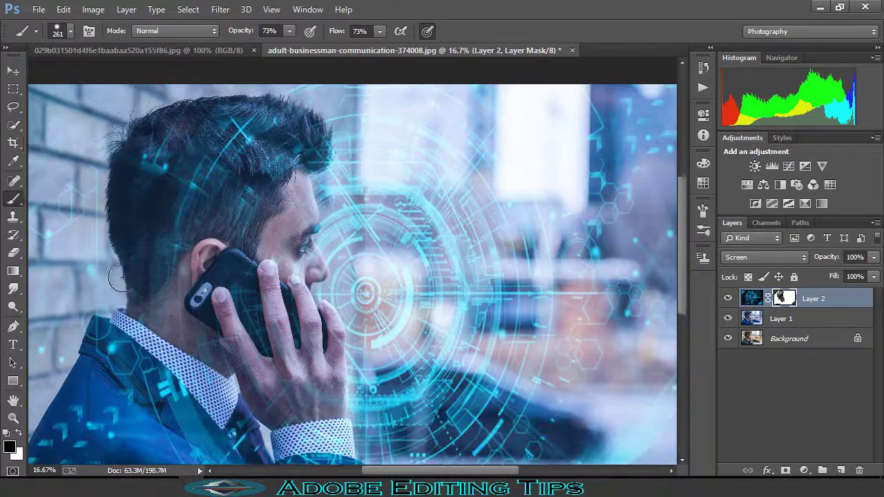
{"action": "scroll", "coordinate": [162, 266], "scroll_direction": "down", "scroll_amount": 2}
{"action": "scroll", "coordinate": [247, 342], "scroll_direction": "up", "scroll_amount": 2}
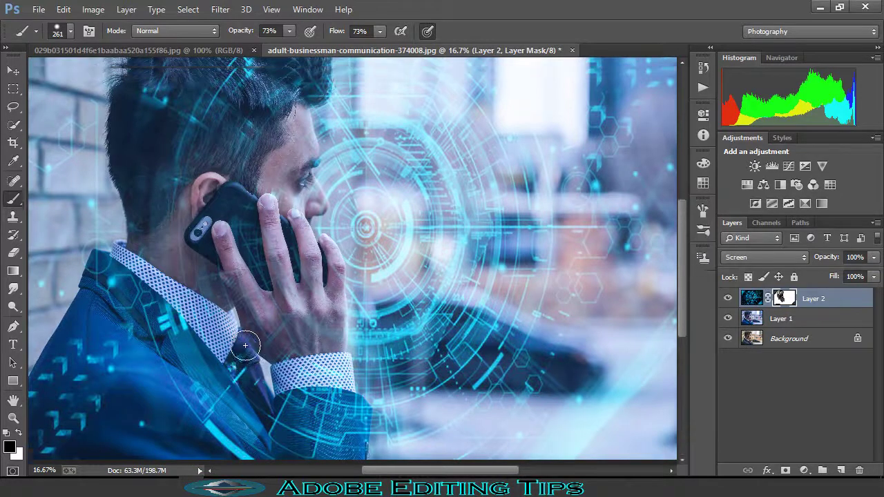
{"action": "scroll", "coordinate": [333, 253], "scroll_direction": "up", "scroll_amount": 2}
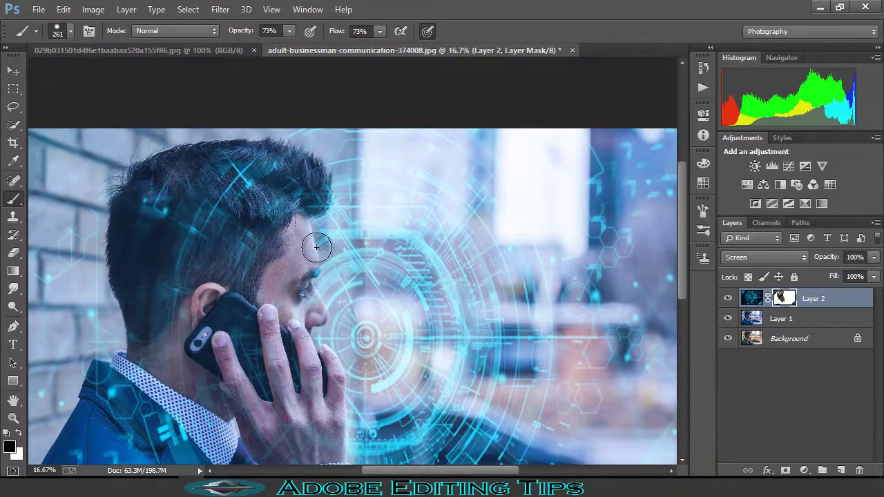
{"action": "mouse_move", "coordinate": [317, 224]}
{"action": "left_mouse_down"}
{"action": "mouse_move", "coordinate": [290, 168]}
{"action": "mouse_move", "coordinate": [256, 160]}
{"action": "mouse_move", "coordinate": [240, 176]}
{"action": "left_mouse_up"}
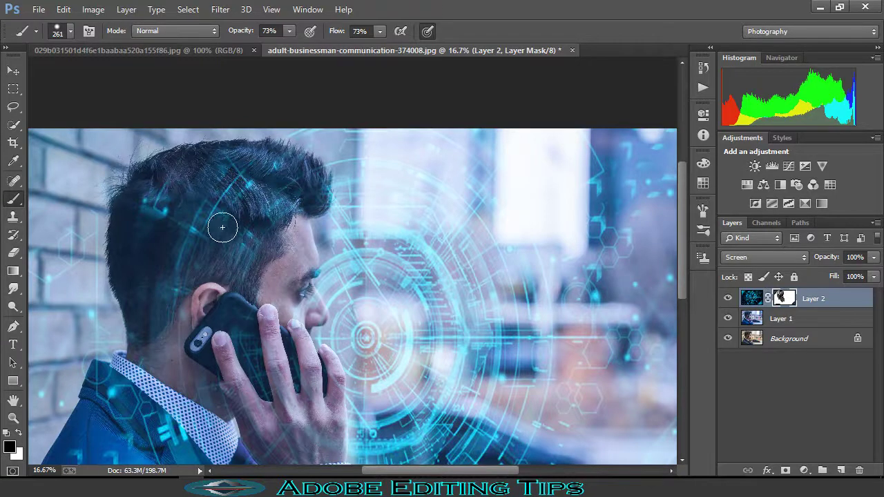
{"action": "scroll", "coordinate": [226, 235], "scroll_direction": "up", "scroll_amount": 2}
{"action": "scroll", "coordinate": [231, 245], "scroll_direction": "down", "scroll_amount": 2}
{"action": "scroll", "coordinate": [231, 251], "scroll_direction": "down", "scroll_amount": 2}
{"action": "scroll", "coordinate": [232, 250], "scroll_direction": "down", "scroll_amount": 2}
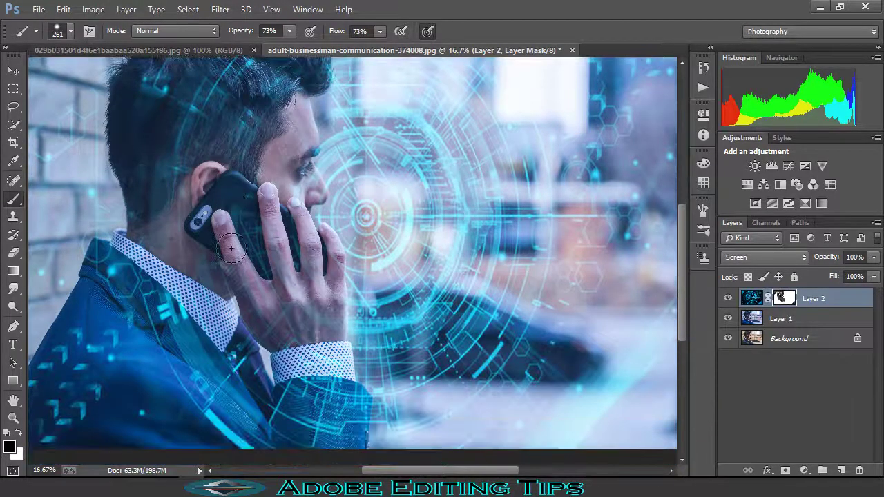
{"action": "scroll", "coordinate": [237, 250], "scroll_direction": "down", "scroll_amount": 1}
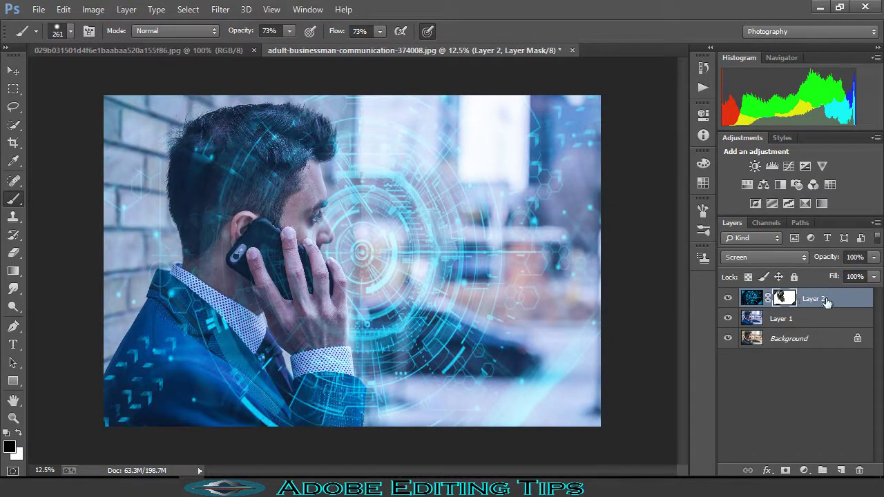
Merge Layer 1 into Layer 2 and toggle the merged layer's visibility to compare.
{"action": "left_click", "coordinate": [822, 319], "text": "shift"}
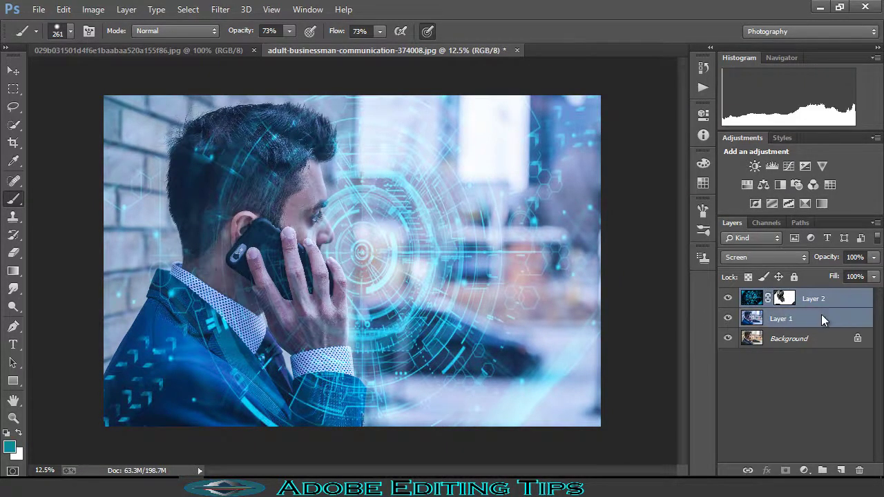
{"action": "right_click", "coordinate": [821, 316]}
{"action": "left_click", "coordinate": [608, 394]}
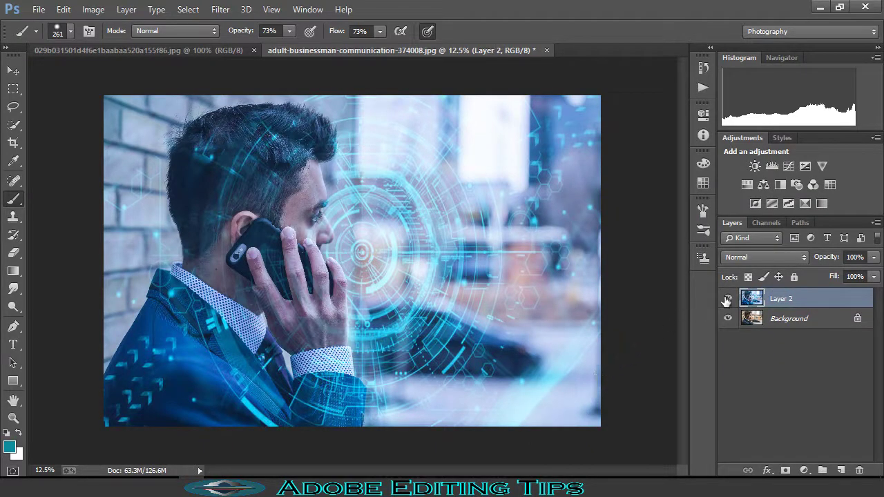
{"action": "left_click", "coordinate": [727, 299]}
{"action": "left_click", "coordinate": [726, 299]}
Set the merged layer's Camera Raw to Temperature -15, Tint -21, Exposure -0.40, Highlights and Whites -4.
{"action": "left_click", "coordinate": [223, 10]}
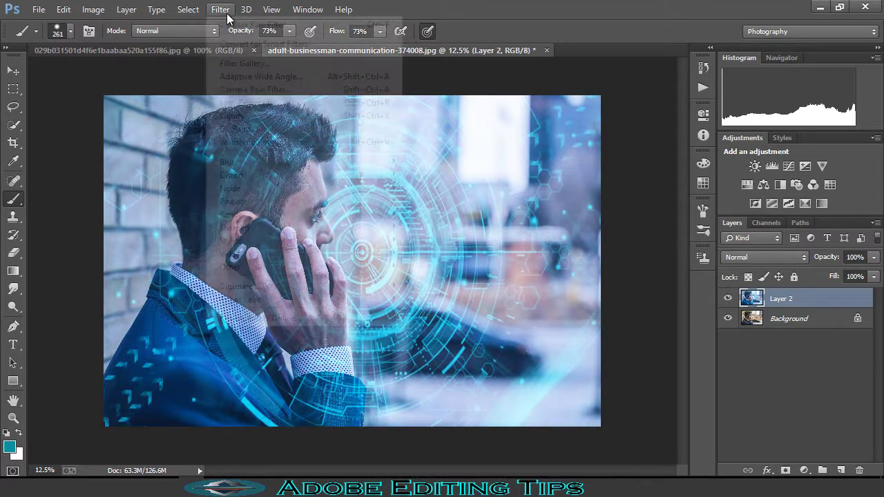
{"action": "left_click", "coordinate": [269, 92]}
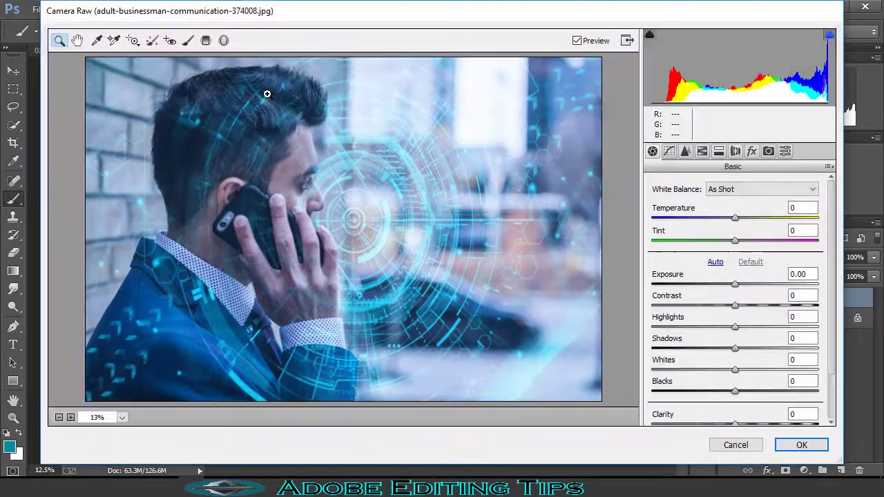
{"action": "mouse_move", "coordinate": [725, 222]}
{"action": "left_mouse_down"}
{"action": "mouse_move", "coordinate": [719, 219]}
{"action": "mouse_move", "coordinate": [717, 247]}
{"action": "left_mouse_up"}
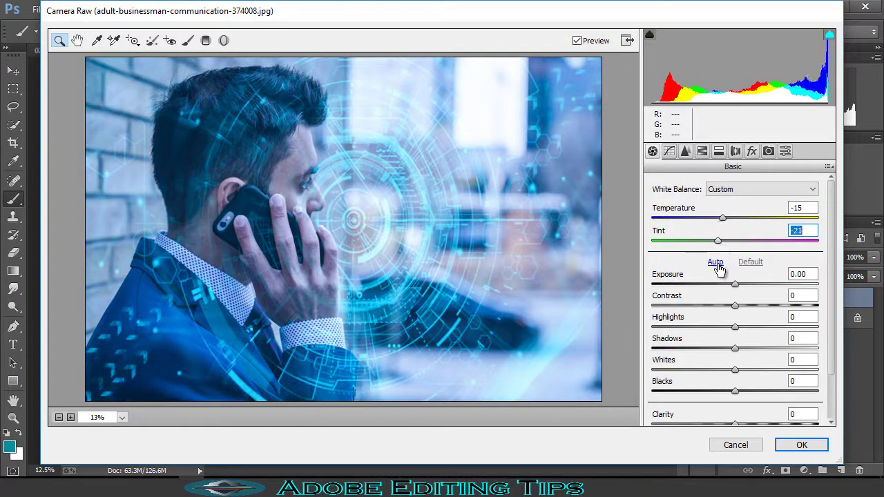
{"action": "left_click_drag", "start_coordinate": [734, 284], "coordinate": [729, 284]}
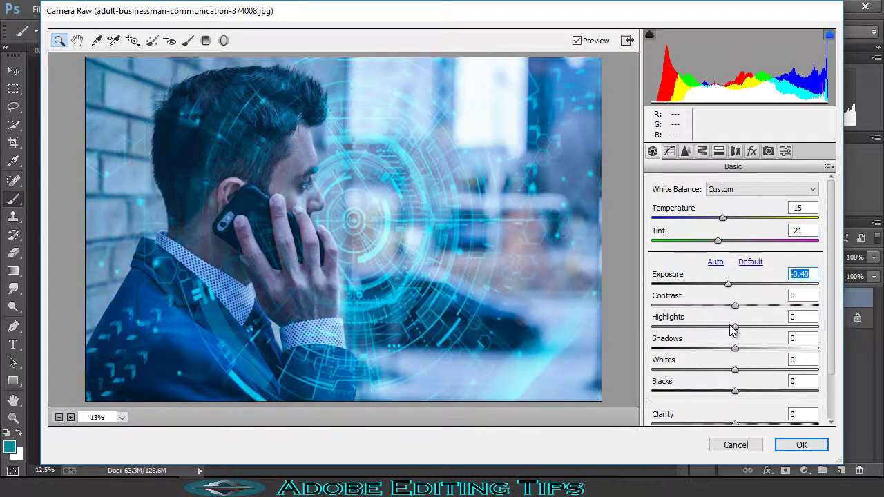
{"action": "left_click_drag", "start_coordinate": [736, 333], "coordinate": [731, 306]}
{"action": "left_click_drag", "start_coordinate": [735, 371], "coordinate": [729, 416]}
{"action": "scroll", "coordinate": [739, 395], "scroll_direction": "down", "scroll_amount": 1}
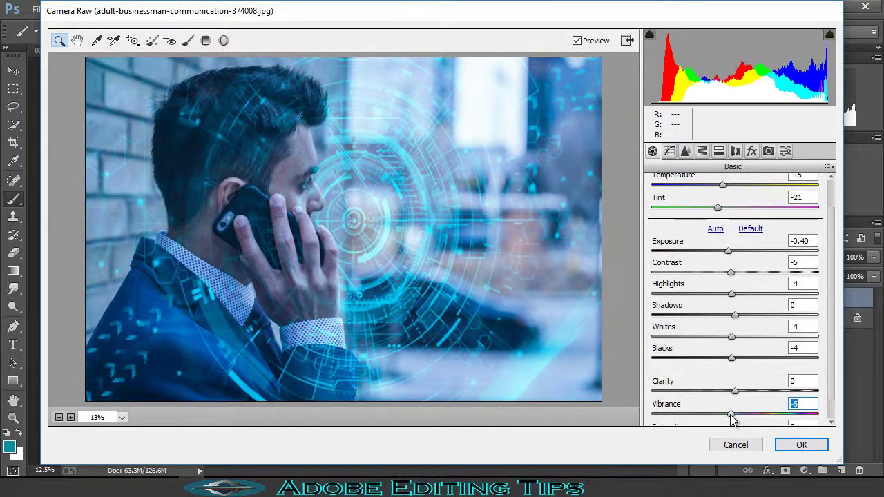
{"action": "scroll", "coordinate": [737, 421], "scroll_direction": "down", "scroll_amount": 1}
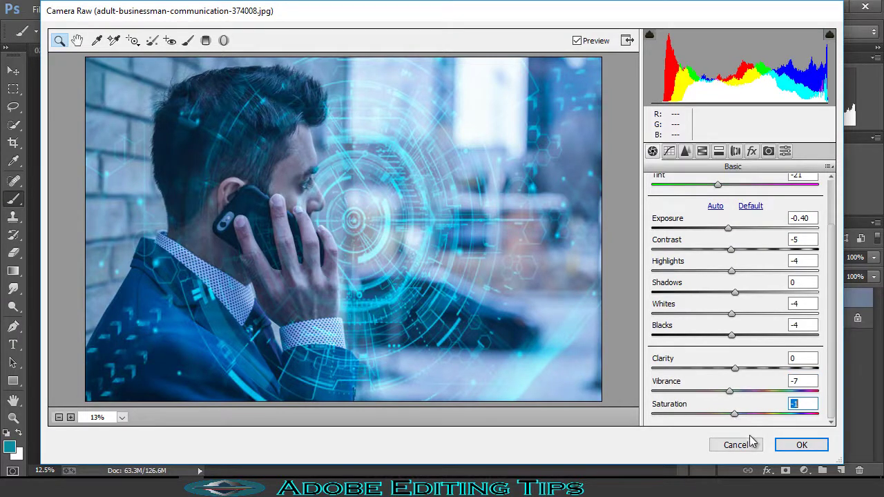
{"action": "left_click", "coordinate": [799, 444]}
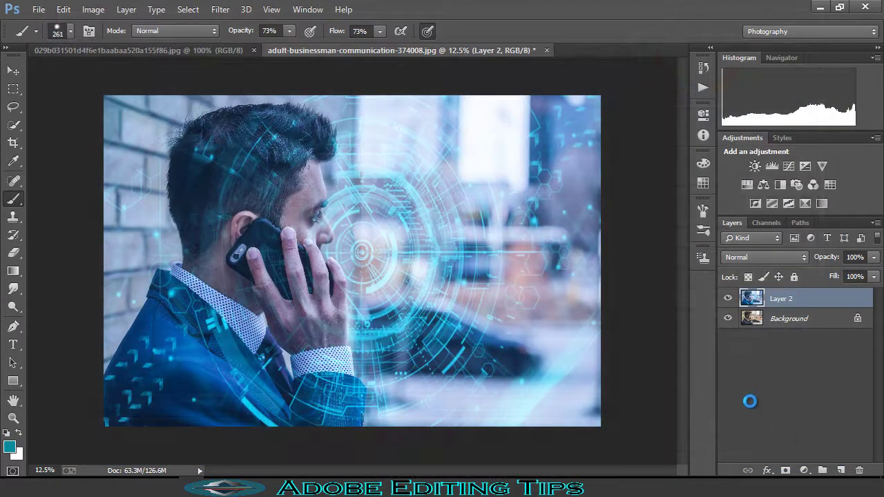